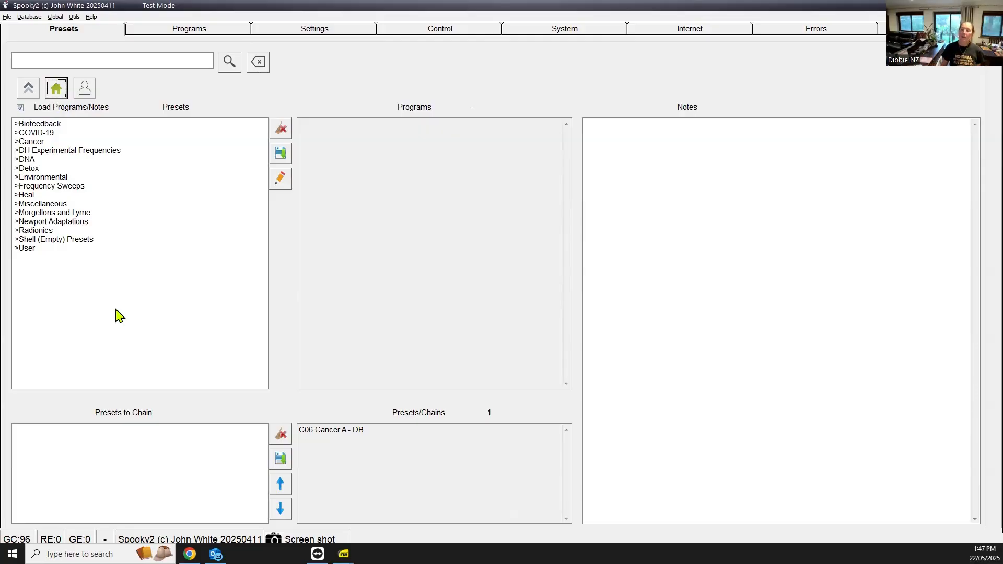
Load the C06 Cancer A - DB preset from Cancer > DB > Contact and highlight its placeholder notes lines
{"action": "double_click", "coordinate": [35, 143]}
{"action": "double_click", "coordinate": [30, 160]}
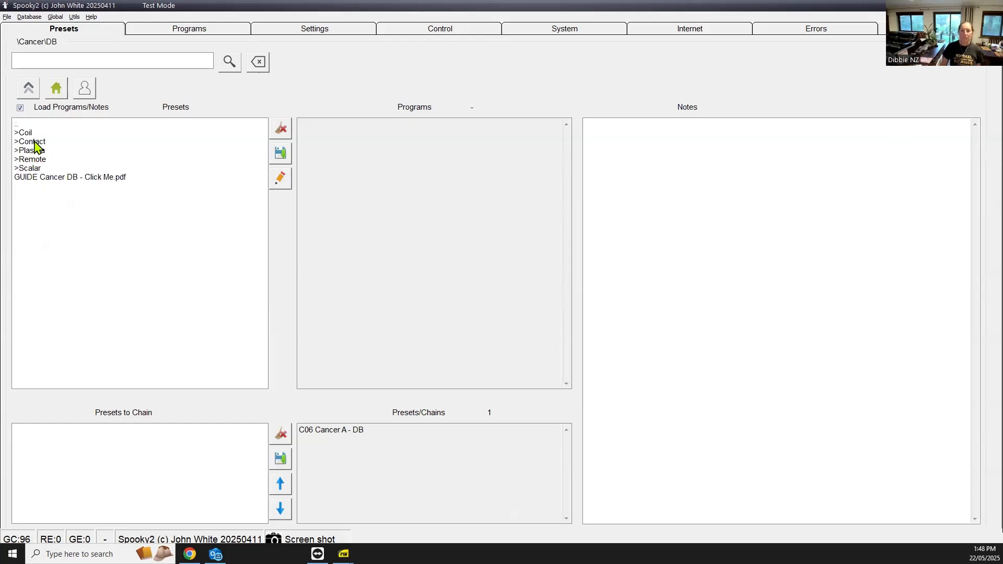
{"action": "double_click", "coordinate": [35, 143]}
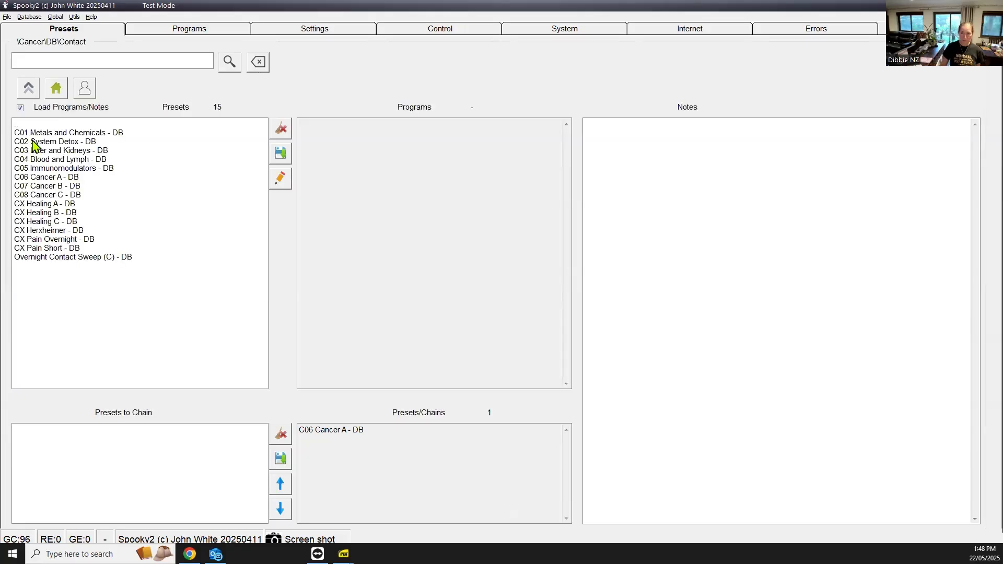
{"action": "left_click", "coordinate": [31, 180]}
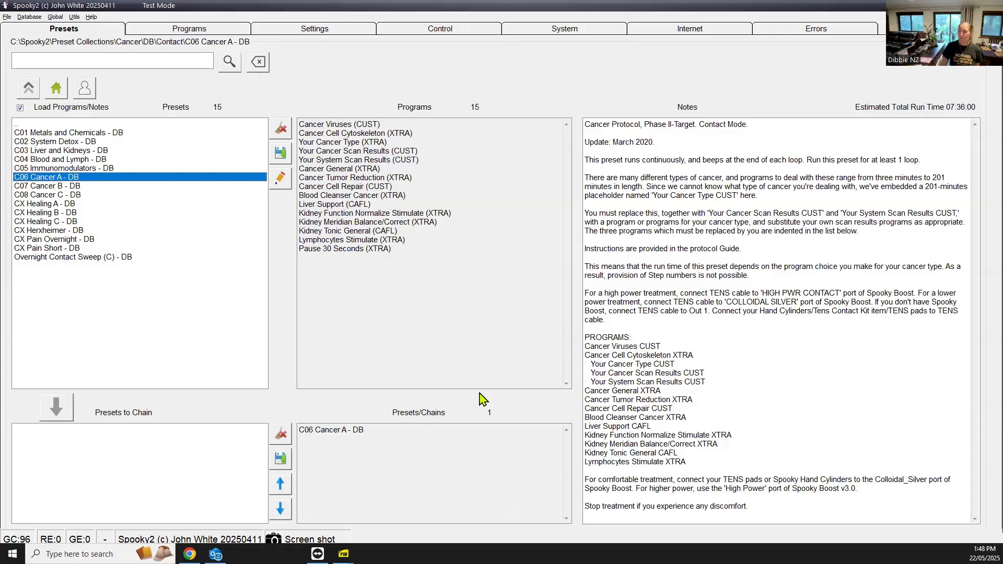
{"action": "left_click_drag", "start_coordinate": [594, 365], "coordinate": [707, 378]}
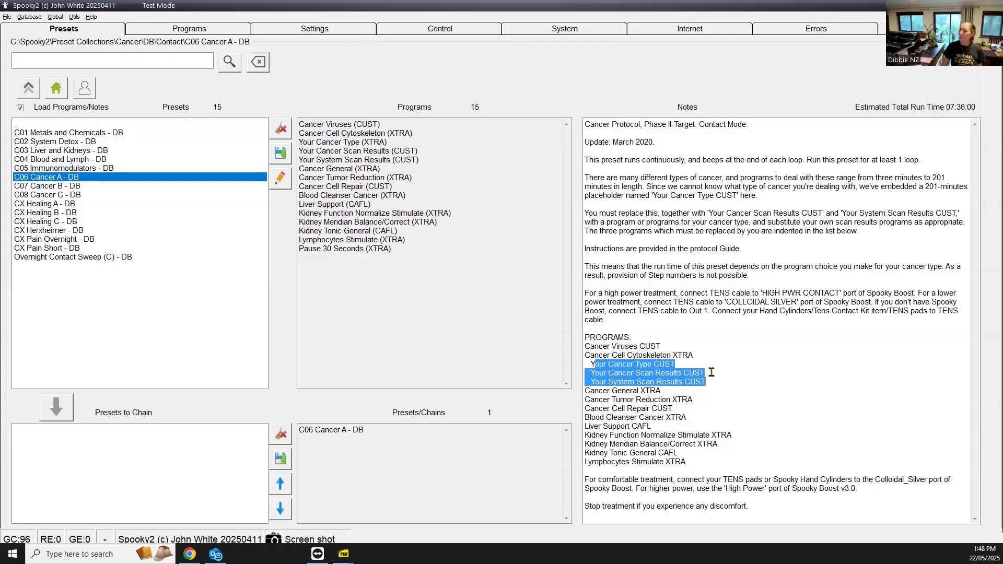
{"action": "left_click", "coordinate": [712, 372]}
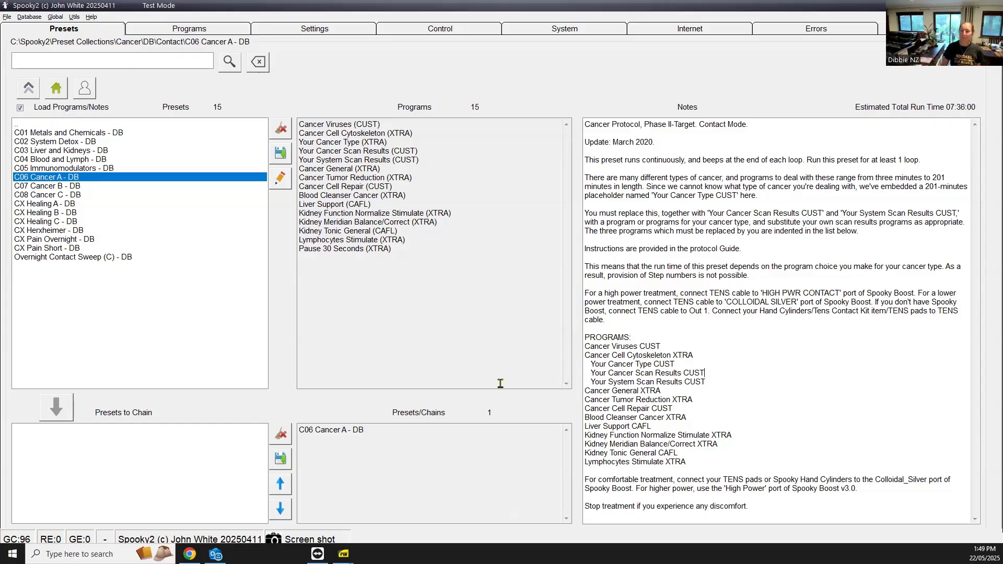
Search the program database for 'lung' and add Cancer Lung to the loaded programs
{"action": "left_click", "coordinate": [173, 34]}
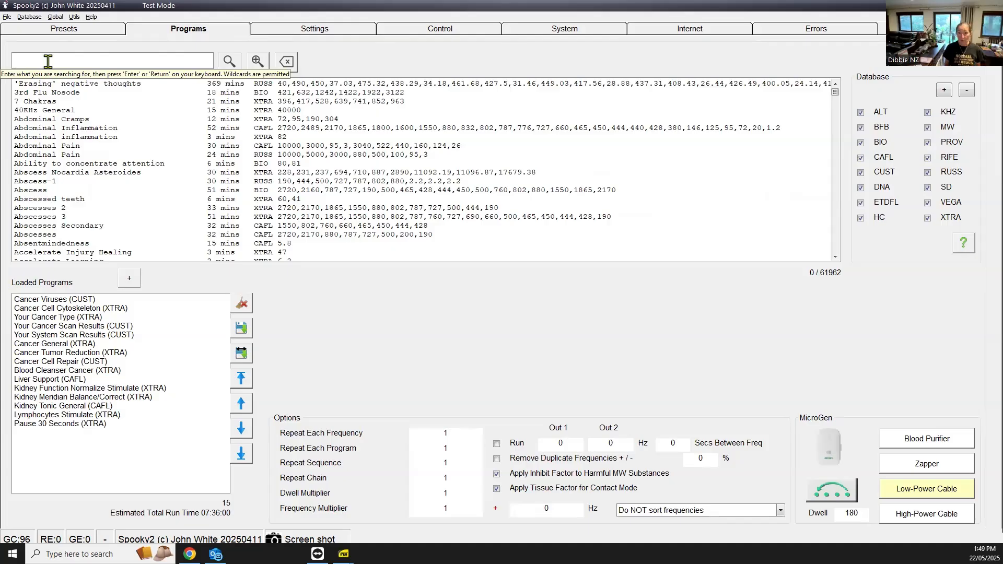
{"action": "type", "text": "lung"}
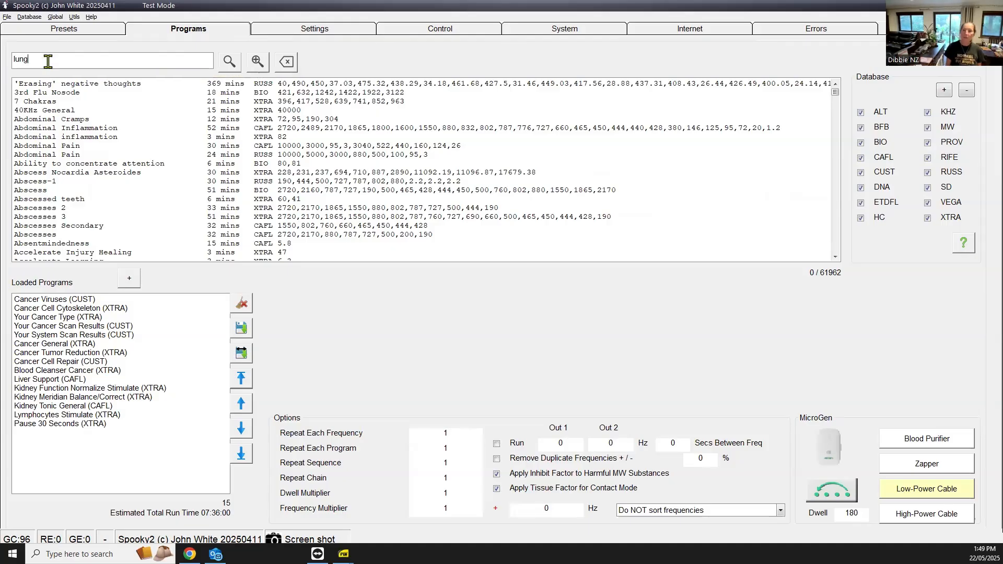
{"action": "key", "text": "Return"}
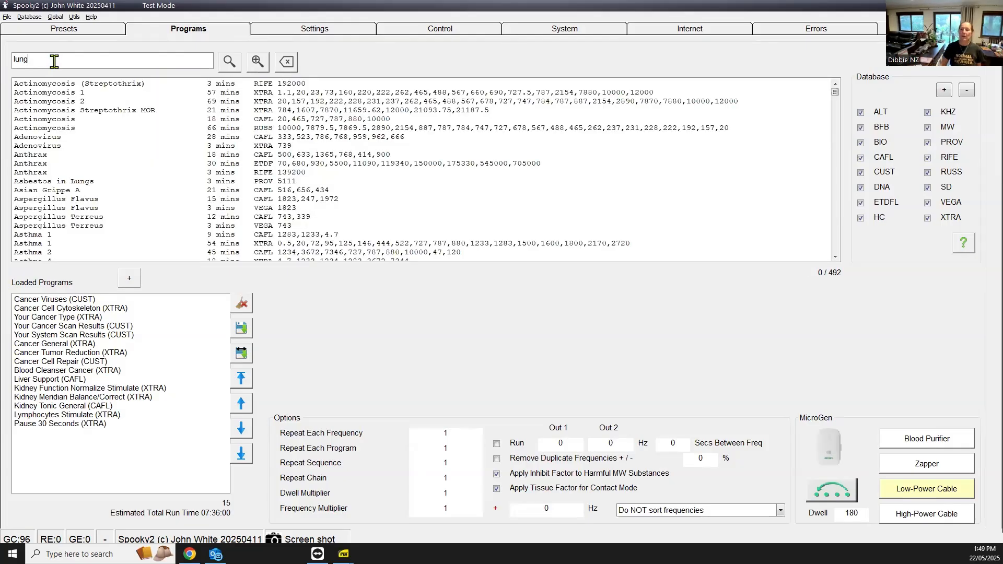
{"action": "scroll", "coordinate": [68, 146], "scroll_direction": "down", "scroll_amount": 7}
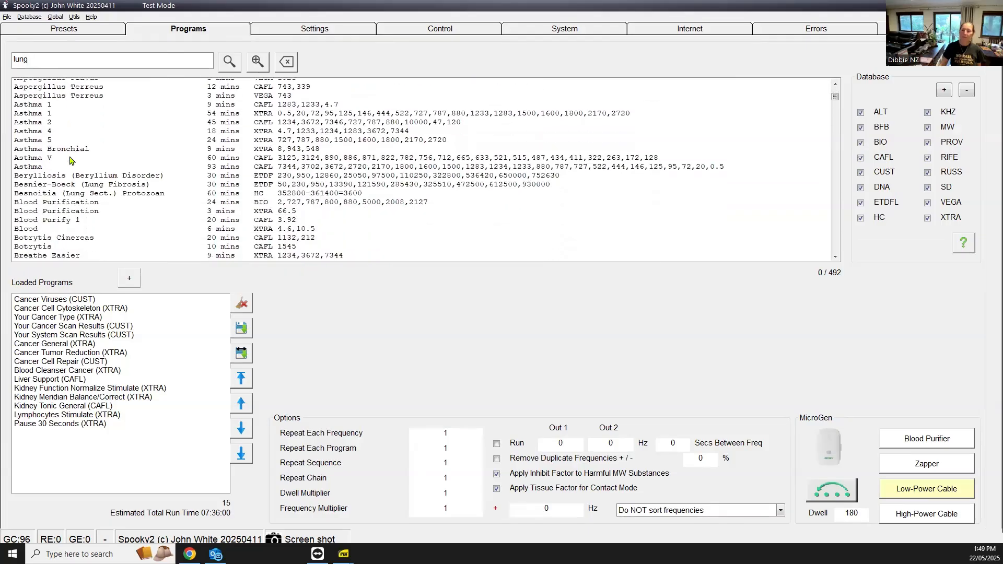
{"action": "scroll", "coordinate": [71, 163], "scroll_direction": "down", "scroll_amount": 8}
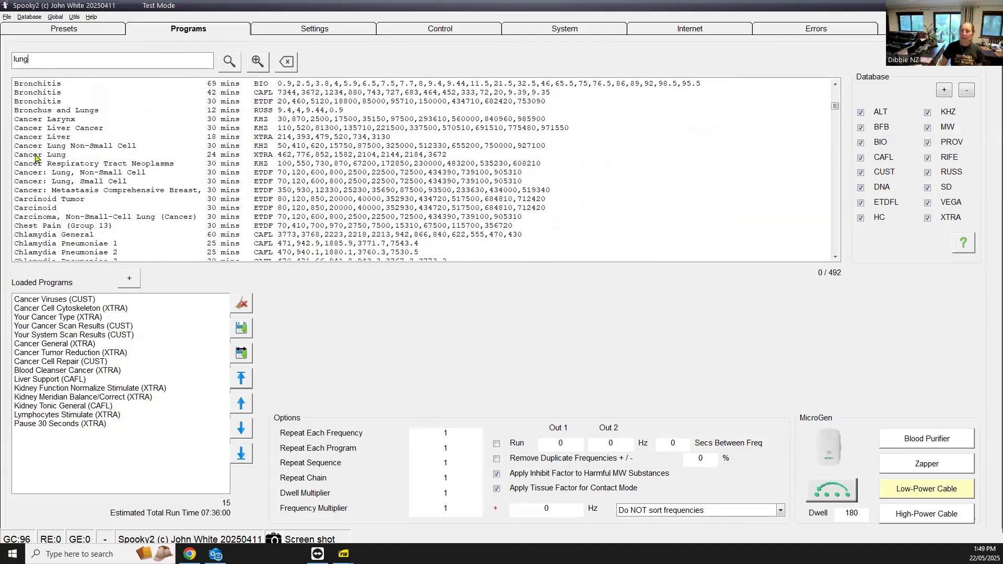
{"action": "left_click", "coordinate": [36, 157]}
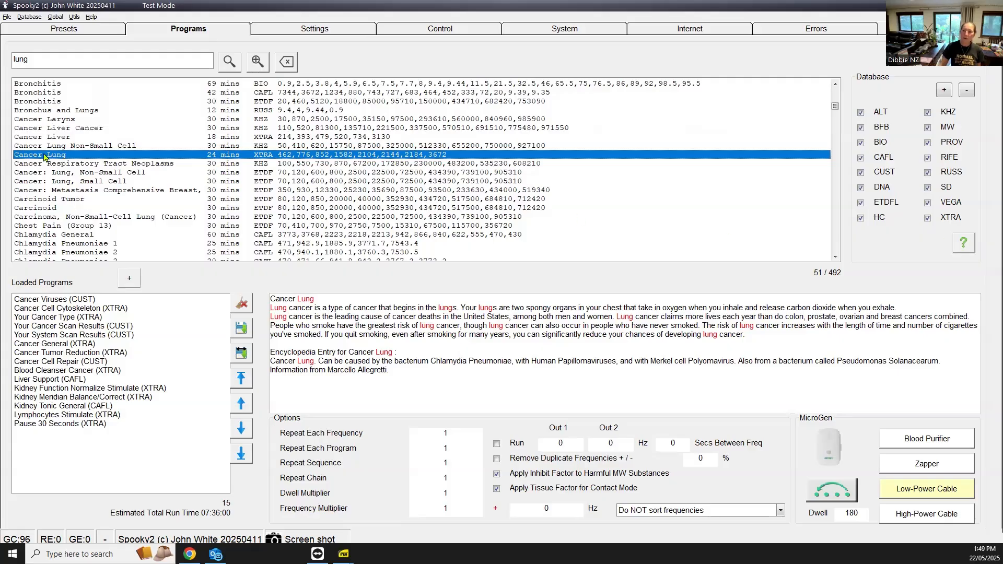
{"action": "left_click_drag", "start_coordinate": [45, 155], "coordinate": [37, 433]}
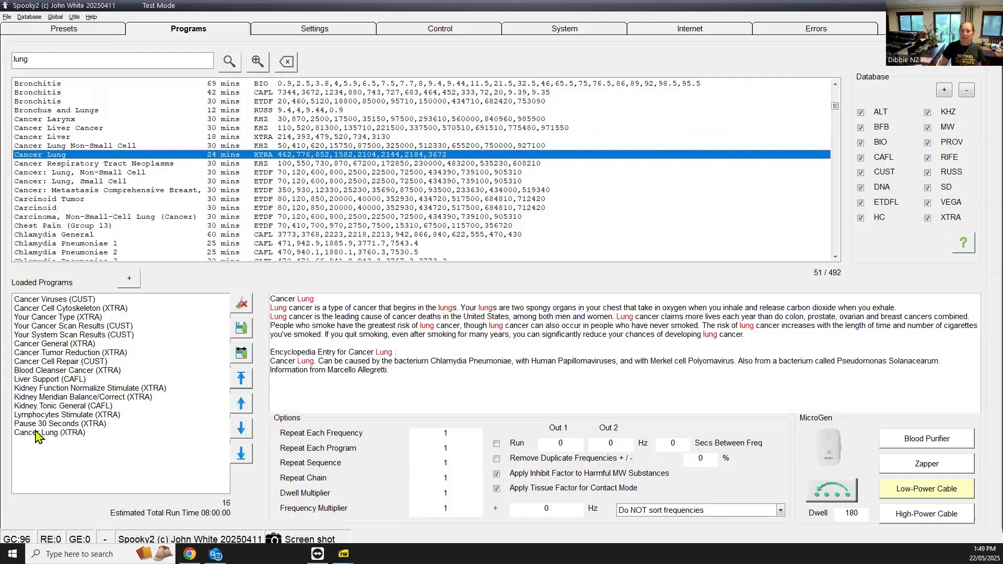
Move Cancer Lung up six places and remove the Your Cancer Type (XTRA) placeholder
{"action": "left_click", "coordinate": [40, 433]}
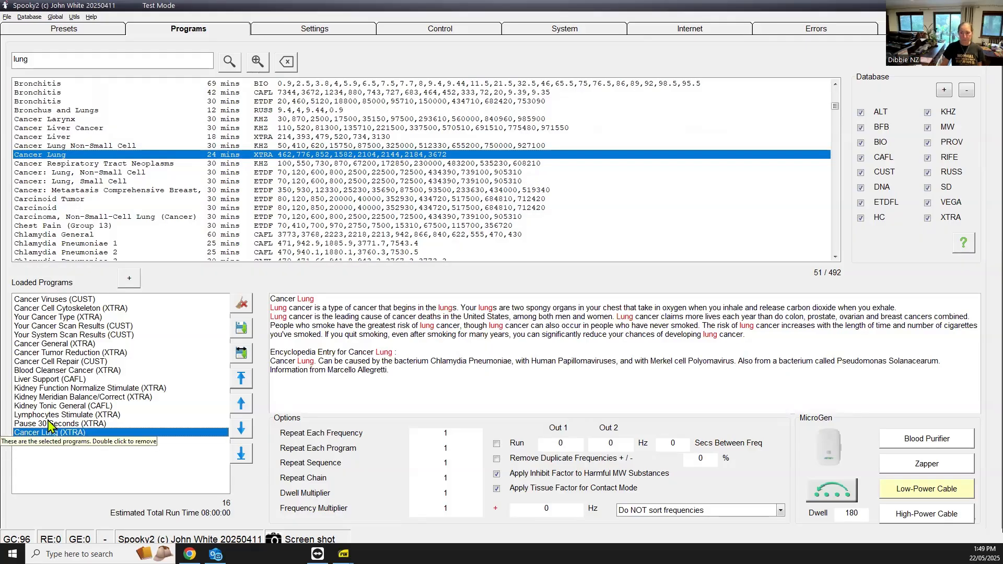
{"action": "left_click", "coordinate": [242, 403]}
{"action": "left_click", "coordinate": [242, 404]}
{"action": "left_click", "coordinate": [243, 403]}
{"action": "left_click", "coordinate": [242, 403]}
{"action": "left_click", "coordinate": [243, 403]}
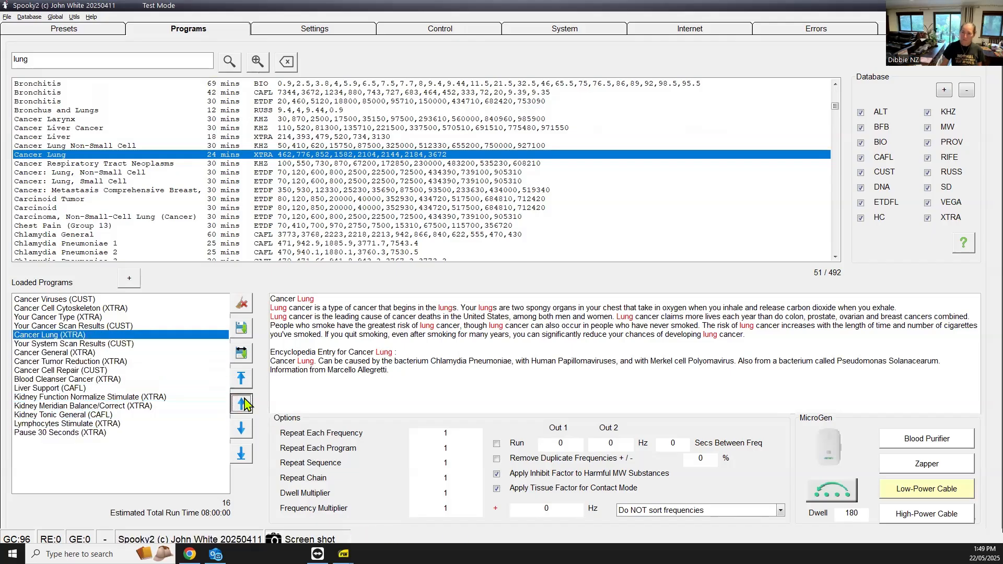
{"action": "left_click", "coordinate": [243, 404]}
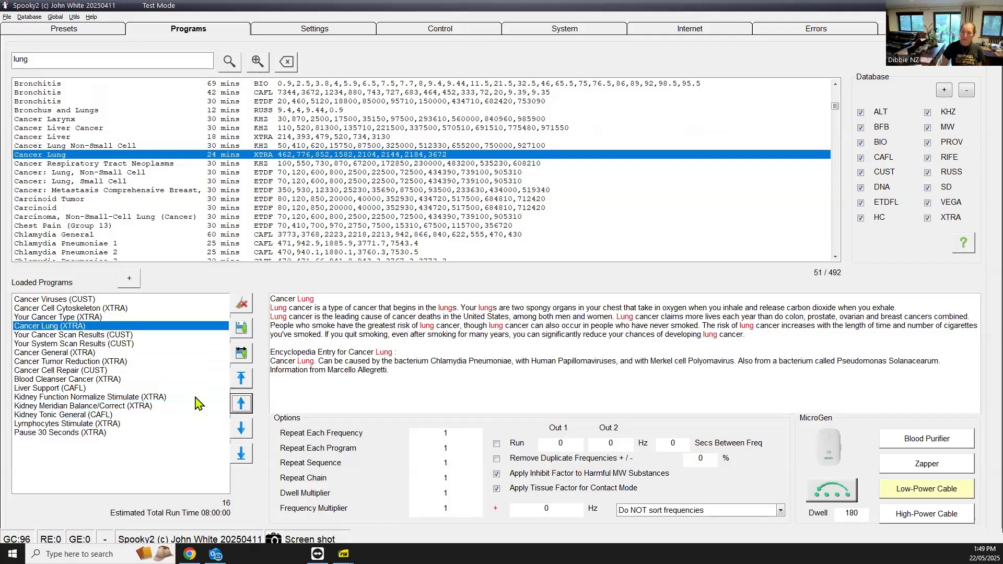
{"action": "double_click", "coordinate": [62, 317]}
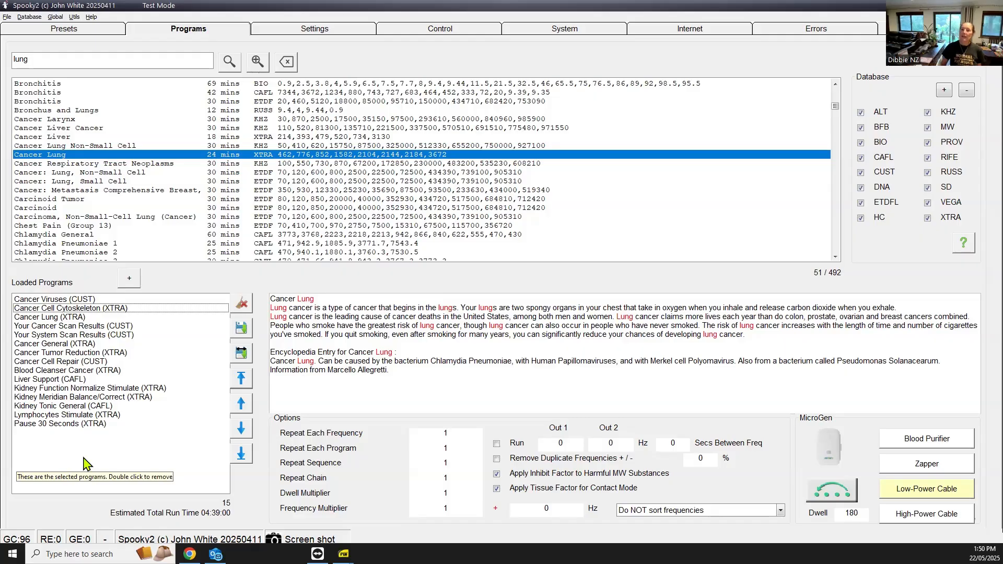
Search 'patient 1', add the Gen X Lungs BFB scan, move it up, and remove Your Cancer Scan Results
{"action": "double_click", "coordinate": [62, 59]}
{"action": "type", "text": "pati"}
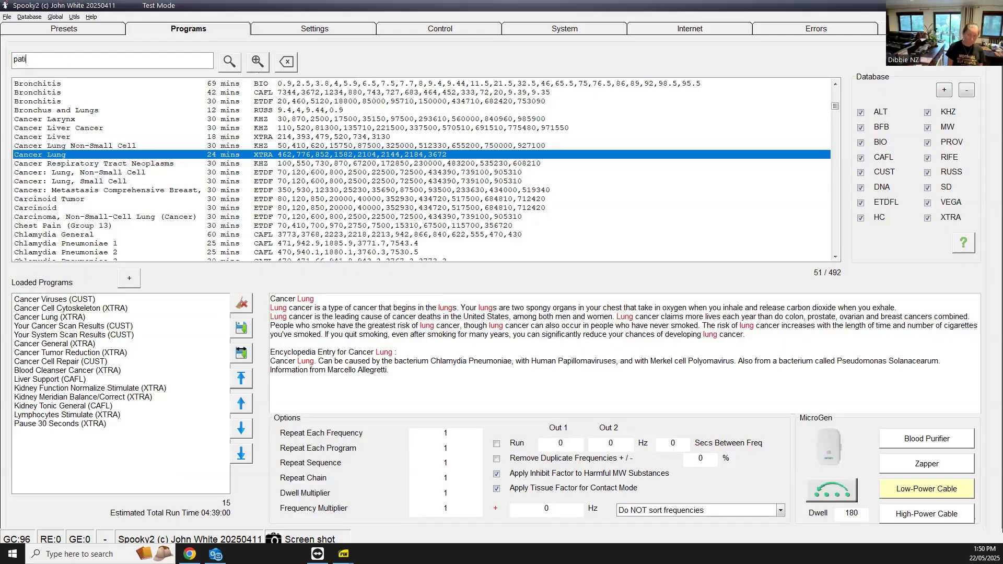
{"action": "type", "text": "ent"}
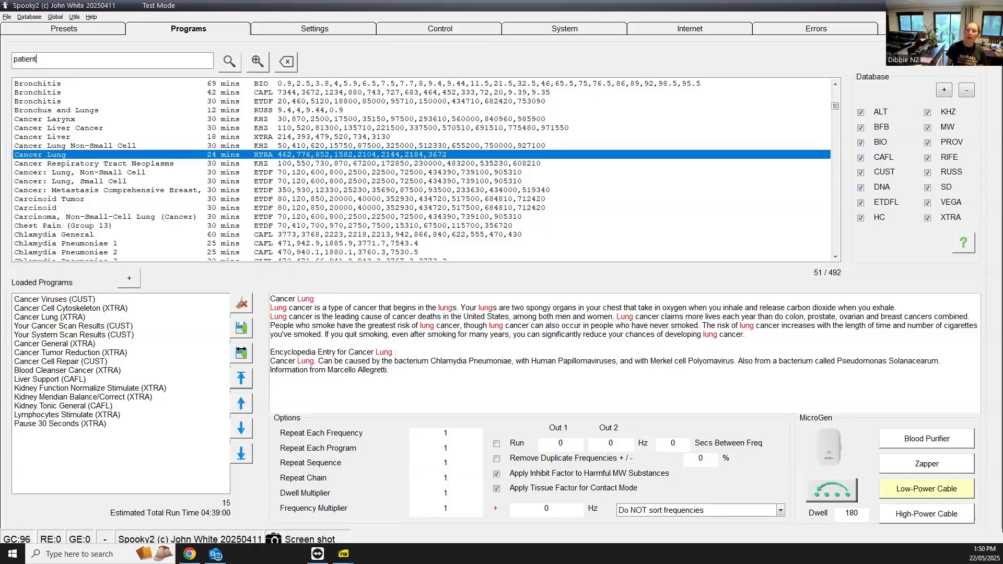
{"action": "type", "text": " 1"}
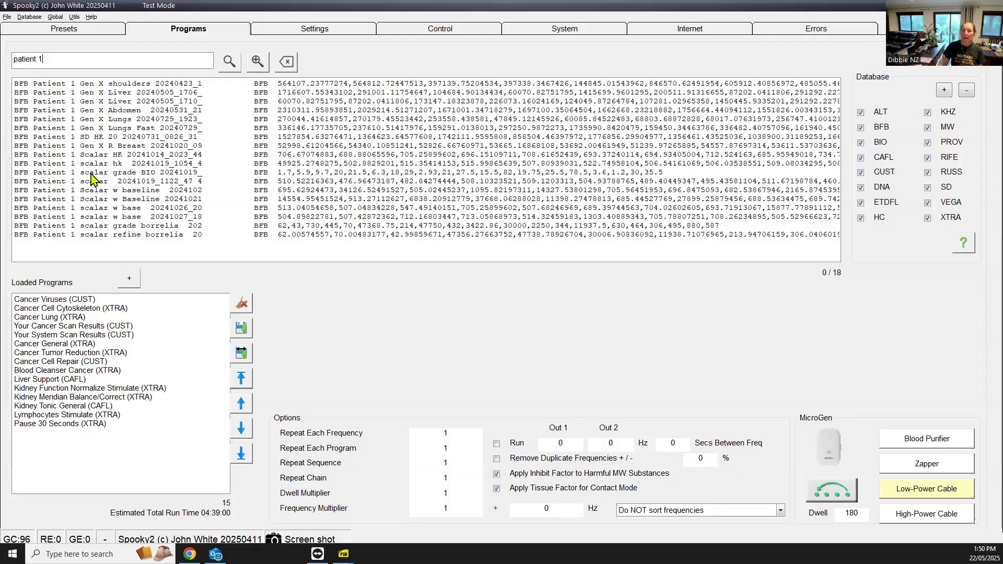
{"action": "left_click", "coordinate": [95, 120]}
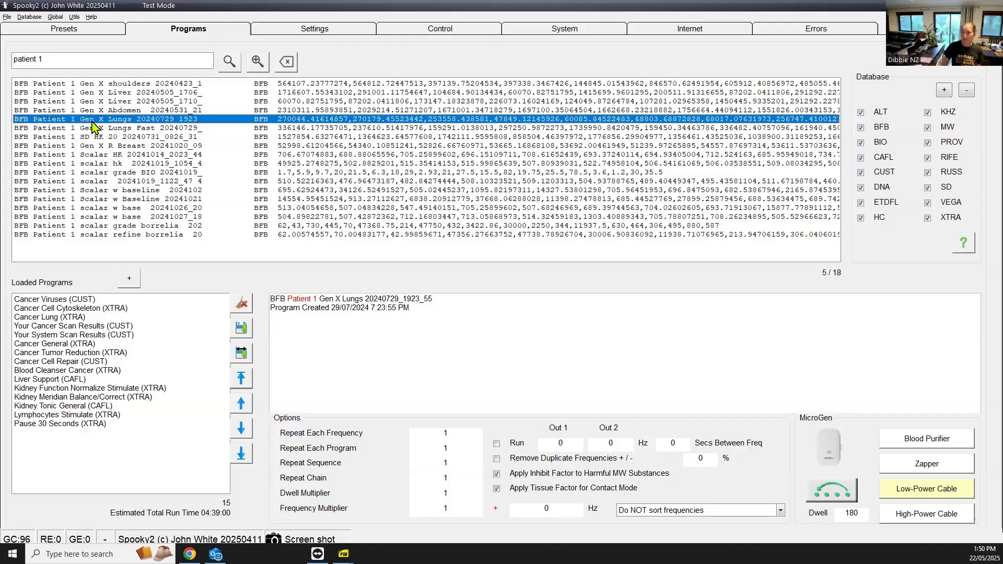
{"action": "double_click", "coordinate": [93, 122]}
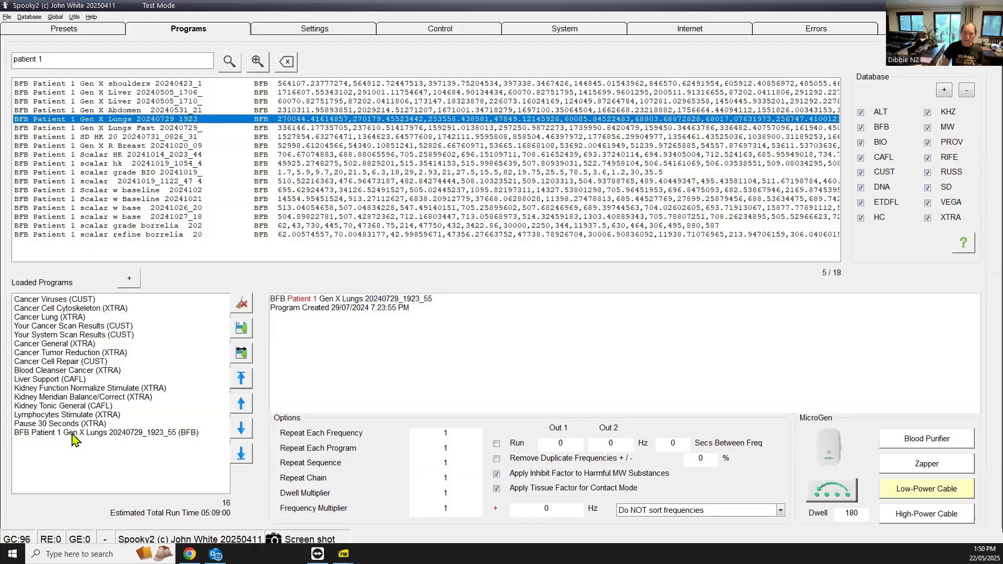
{"action": "left_click", "coordinate": [74, 434]}
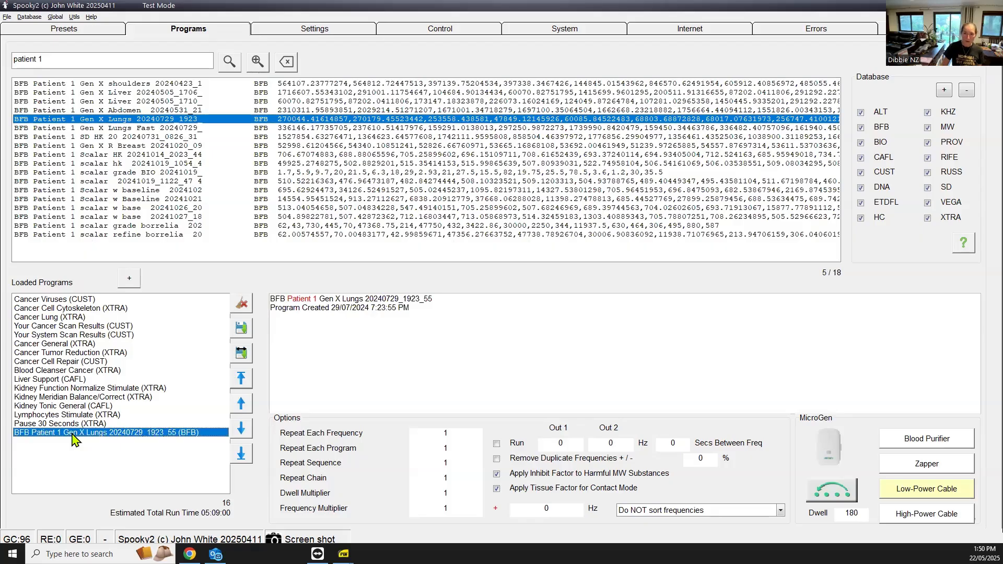
{"action": "left_click", "coordinate": [241, 406]}
{"action": "left_click", "coordinate": [242, 406]}
{"action": "double_click", "coordinate": [242, 407]}
{"action": "double_click", "coordinate": [241, 406]}
{"action": "double_click", "coordinate": [242, 407]}
{"action": "left_click", "coordinate": [242, 406]}
{"action": "double_click", "coordinate": [242, 406]}
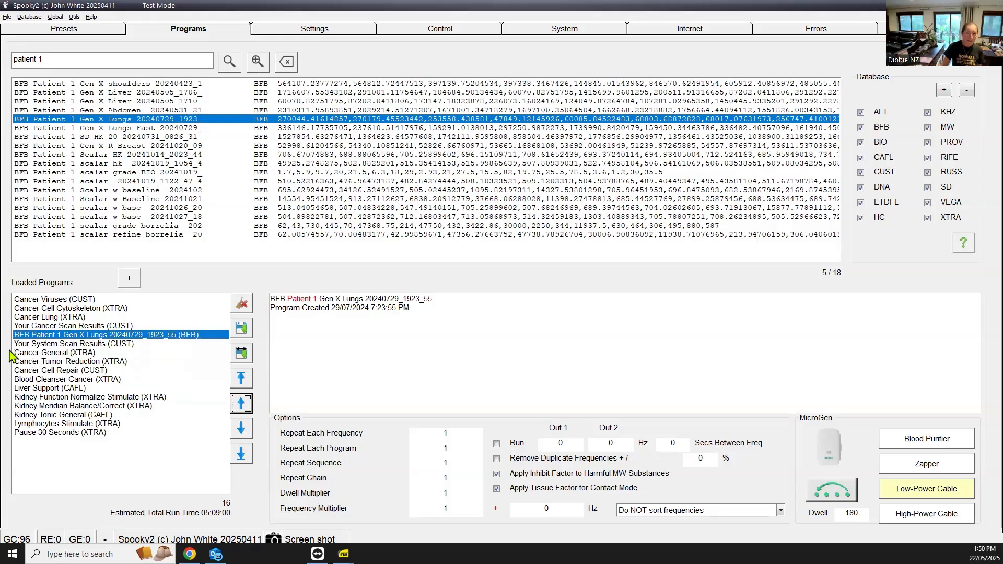
{"action": "double_click", "coordinate": [71, 326]}
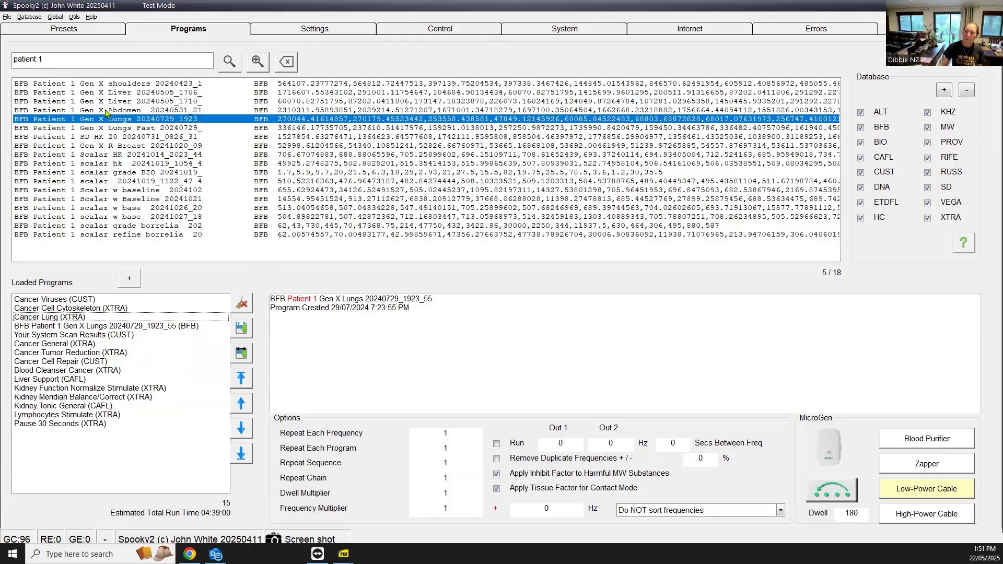
Add patient 1's Gen X Abdomen BFB scan, move it up, and remove Your System Scan Results
{"action": "double_click", "coordinate": [132, 111]}
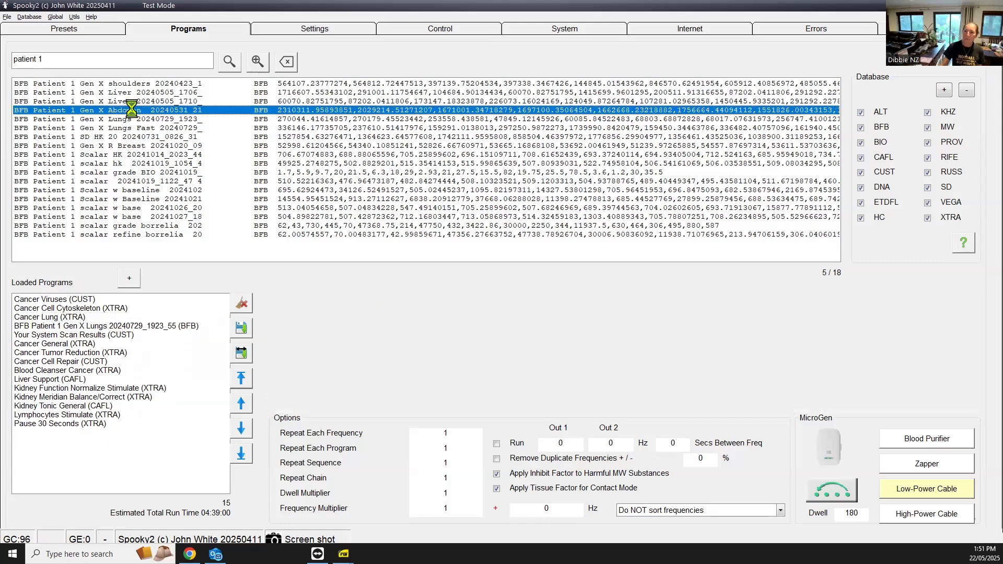
{"action": "left_click", "coordinate": [142, 438]}
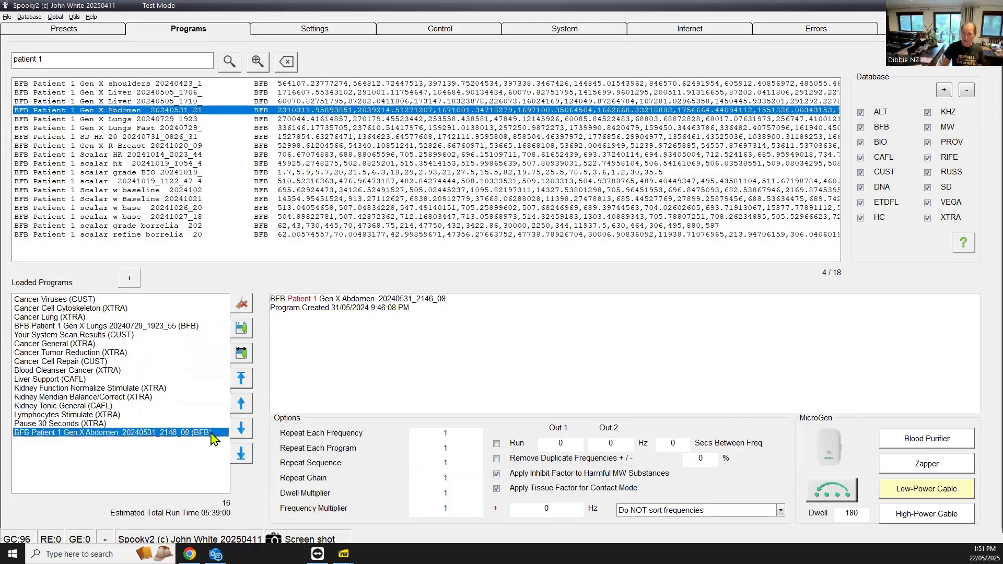
{"action": "left_click", "coordinate": [242, 407]}
{"action": "left_click", "coordinate": [243, 410]}
{"action": "left_click", "coordinate": [244, 412]}
{"action": "left_click", "coordinate": [242, 411]}
{"action": "left_click", "coordinate": [243, 411]}
{"action": "left_click", "coordinate": [243, 412]}
{"action": "left_click", "coordinate": [243, 411]}
{"action": "left_click", "coordinate": [243, 411]}
{"action": "left_click", "coordinate": [243, 412]}
{"action": "left_click", "coordinate": [243, 411]}
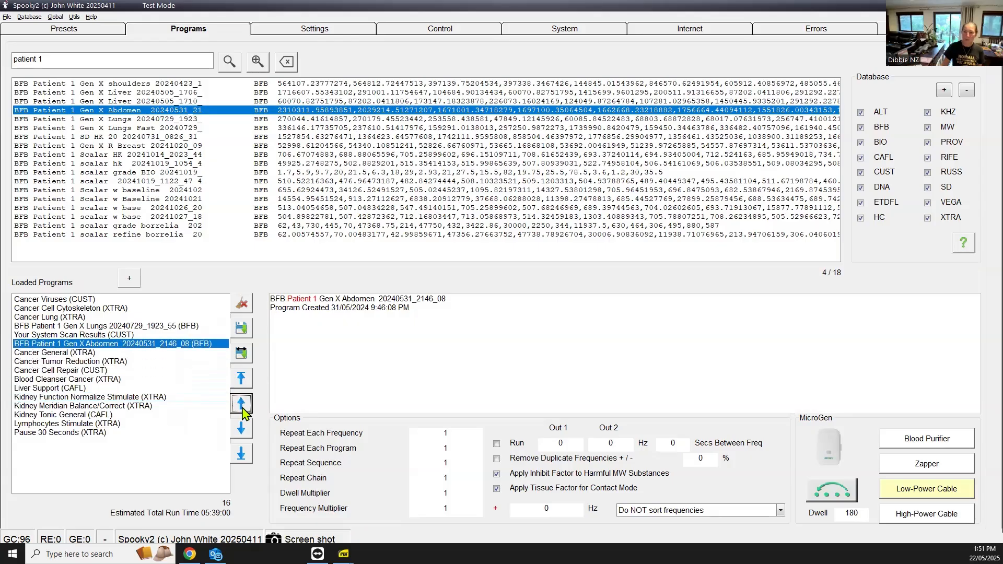
{"action": "double_click", "coordinate": [63, 335]}
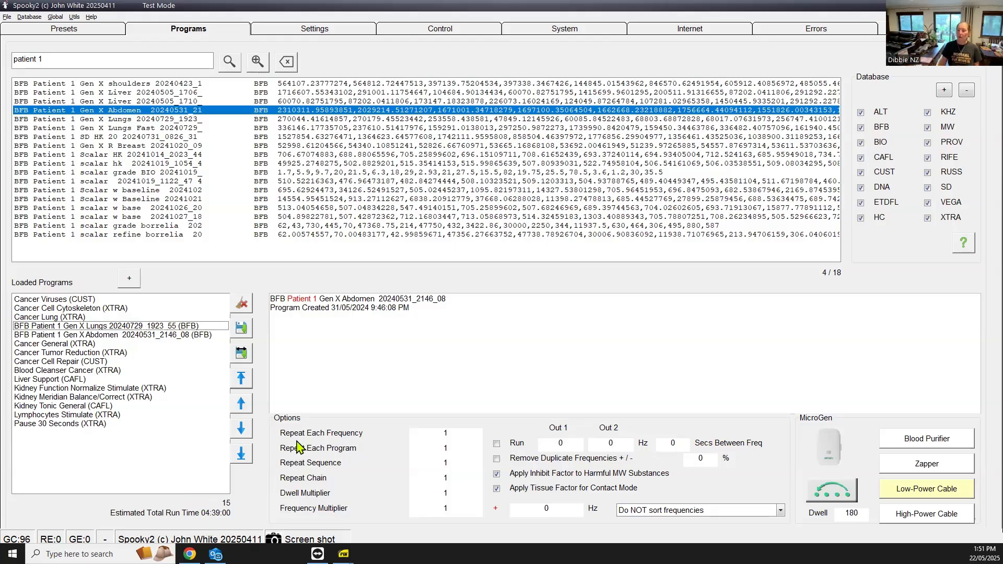
Change the Repeat Chain value in Options to 2
{"action": "left_click_drag", "start_coordinate": [454, 480], "coordinate": [436, 479]}
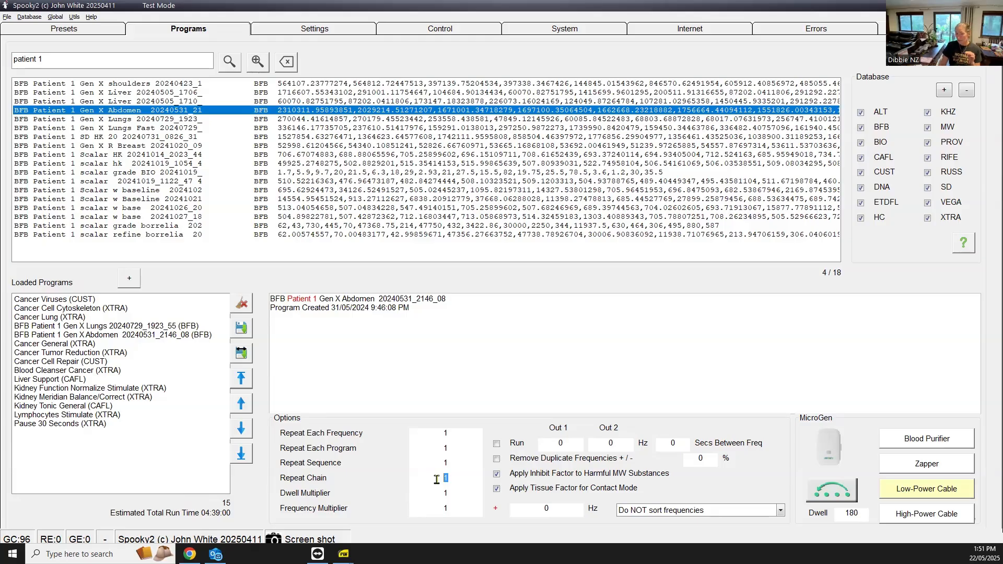
{"action": "type", "text": "0"}
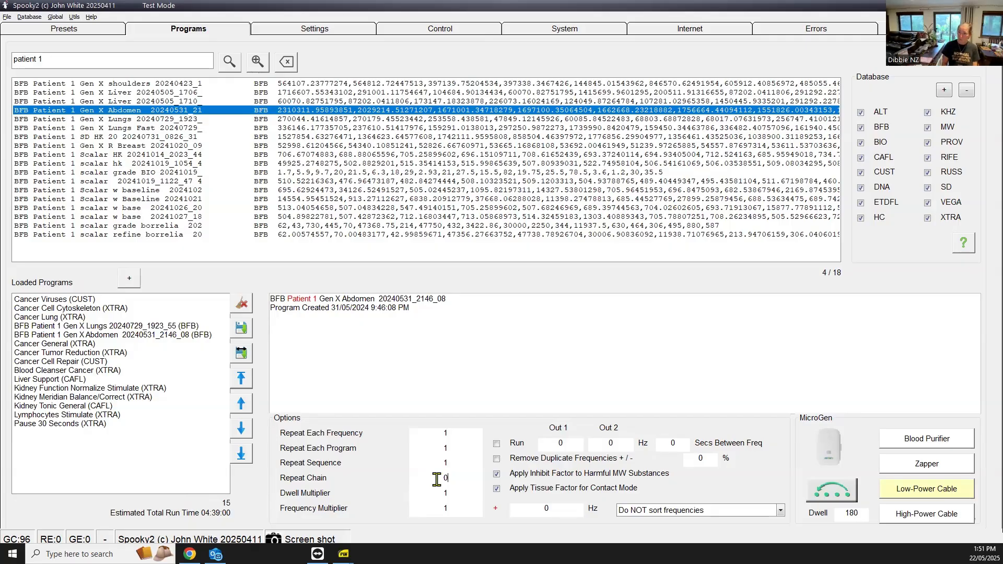
{"action": "key", "text": "BackSpace"}
{"action": "type", "text": "2"}
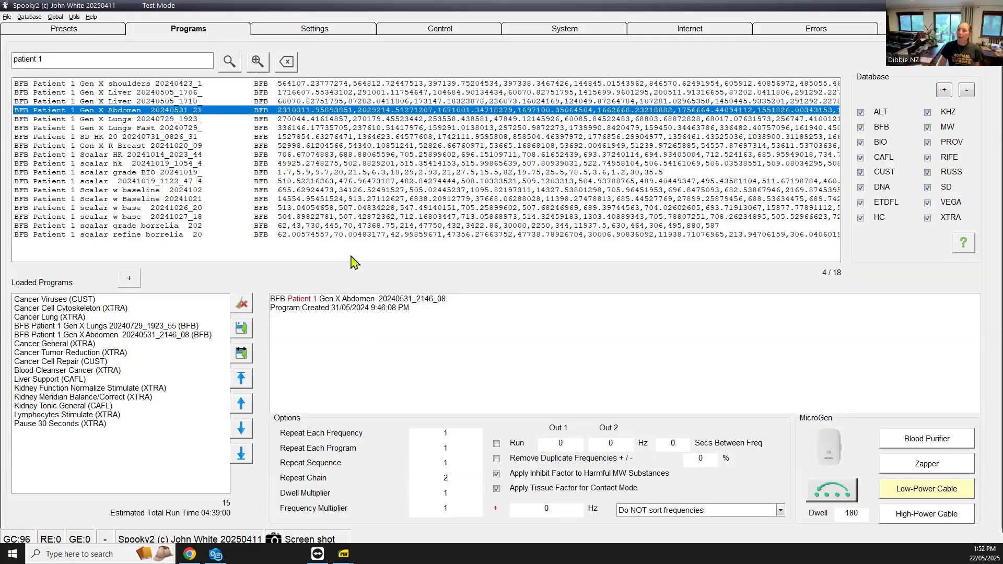
Load the preset onto generator 50, start it, then pause and resume to confirm it runs
{"action": "left_click", "coordinate": [422, 30]}
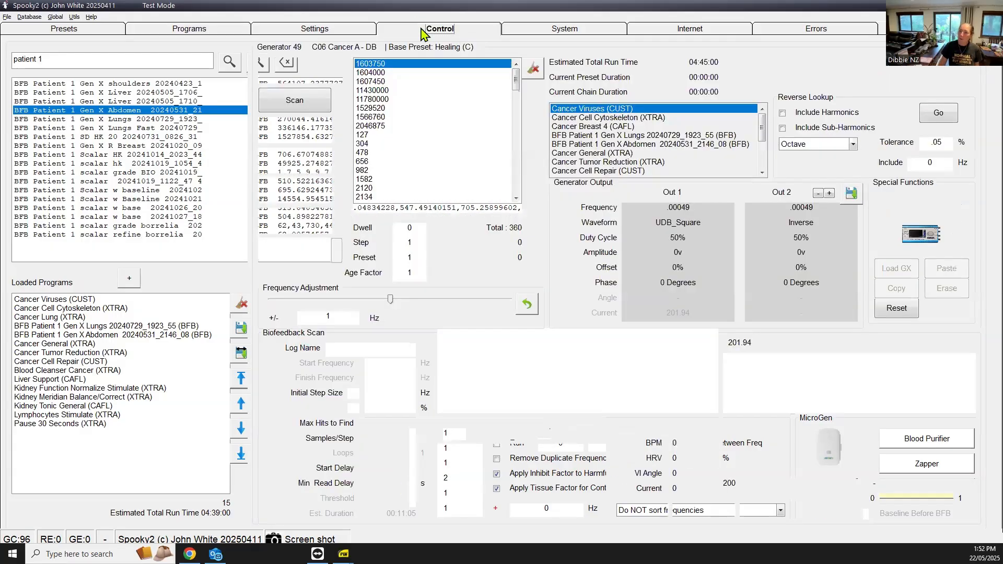
{"action": "left_click", "coordinate": [21, 68]}
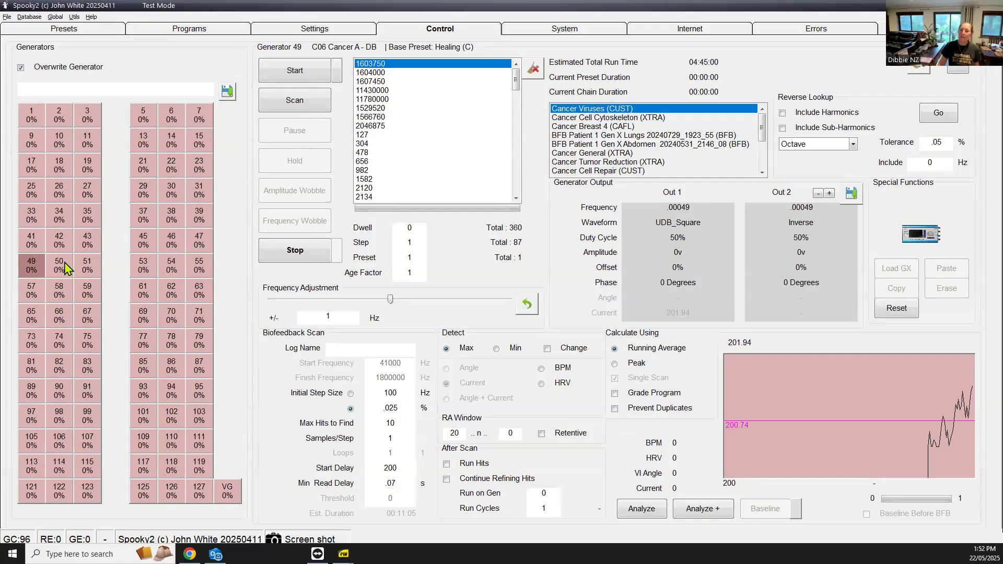
{"action": "left_click", "coordinate": [61, 266]}
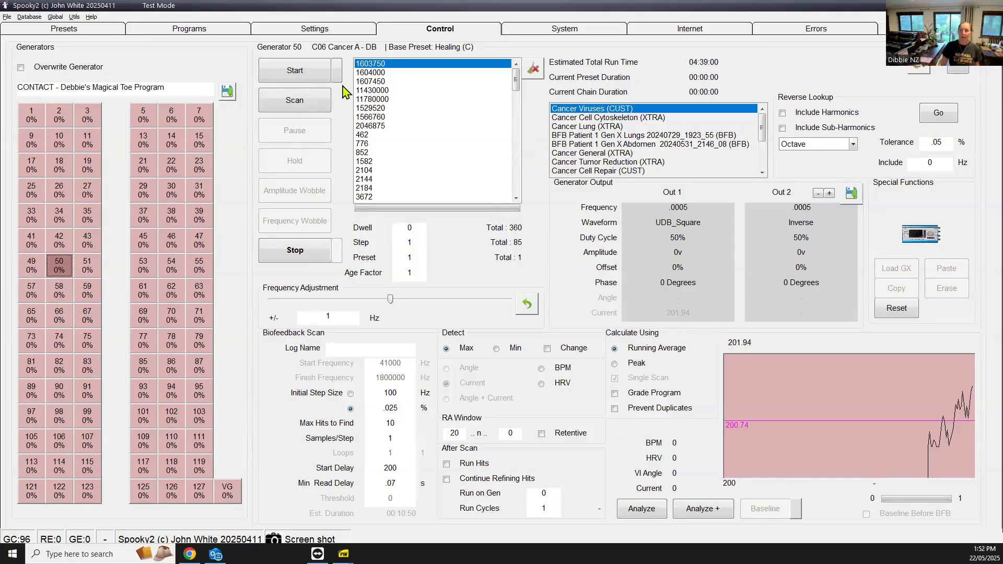
{"action": "left_click", "coordinate": [308, 77]}
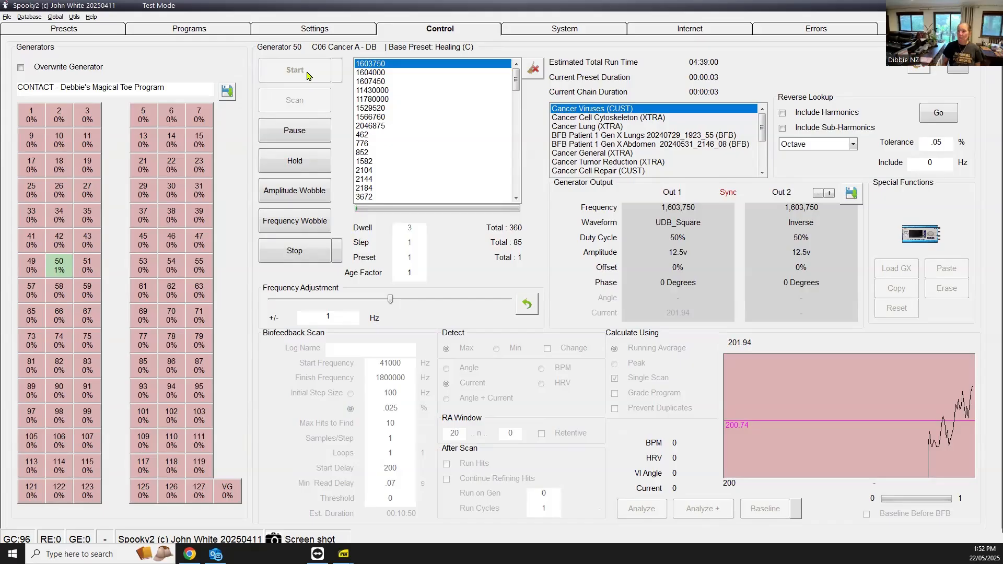
{"action": "left_click", "coordinate": [290, 132]}
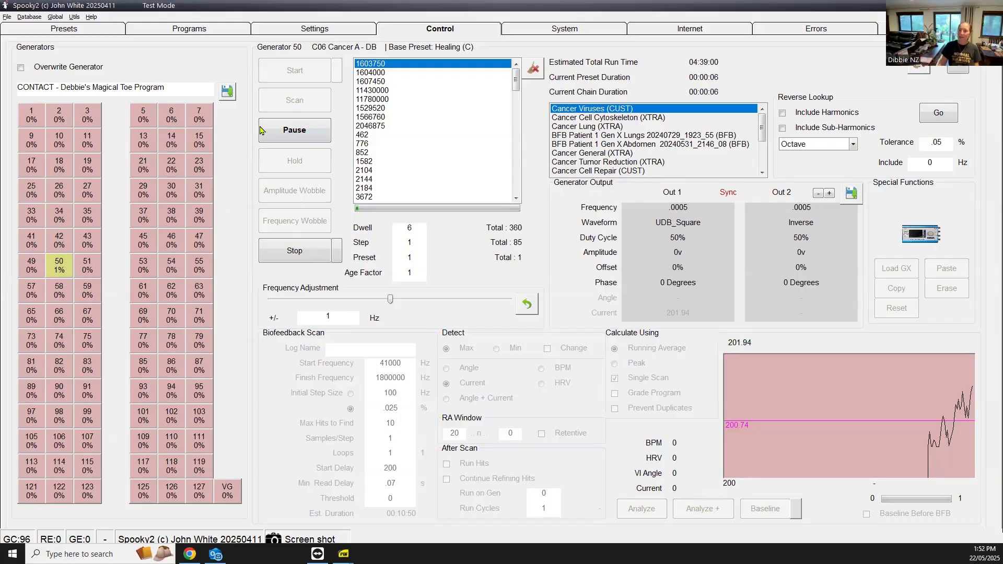
{"action": "left_click", "coordinate": [280, 132]}
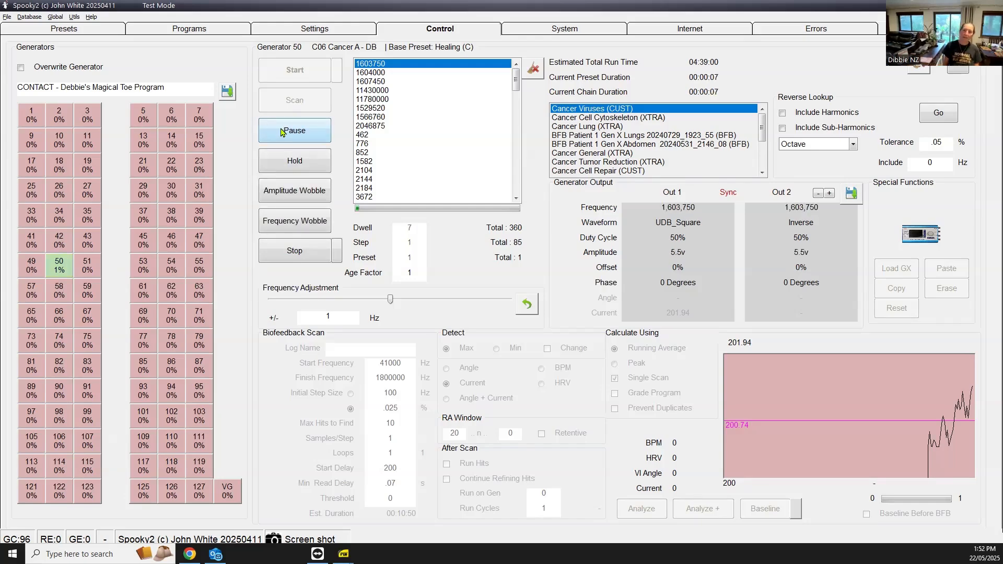